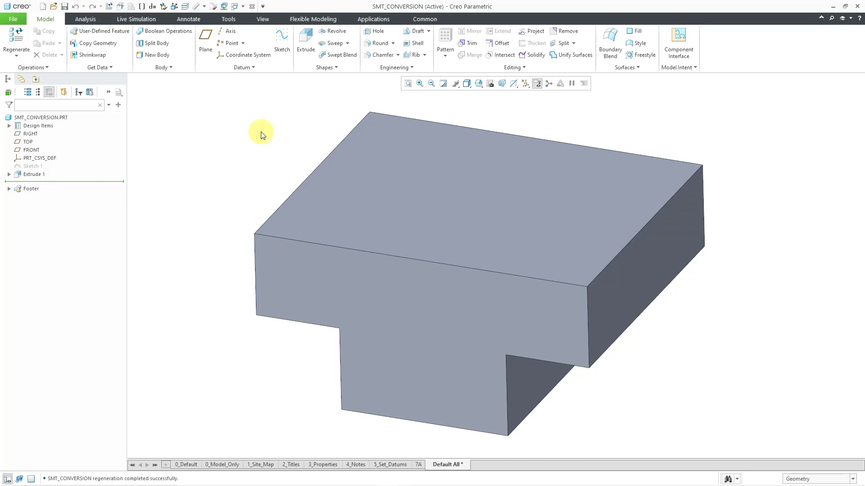
- Convert the solid to sheet metal by Shell, removing the top and front faces
{"action": "left_click", "coordinate": [48, 68]}
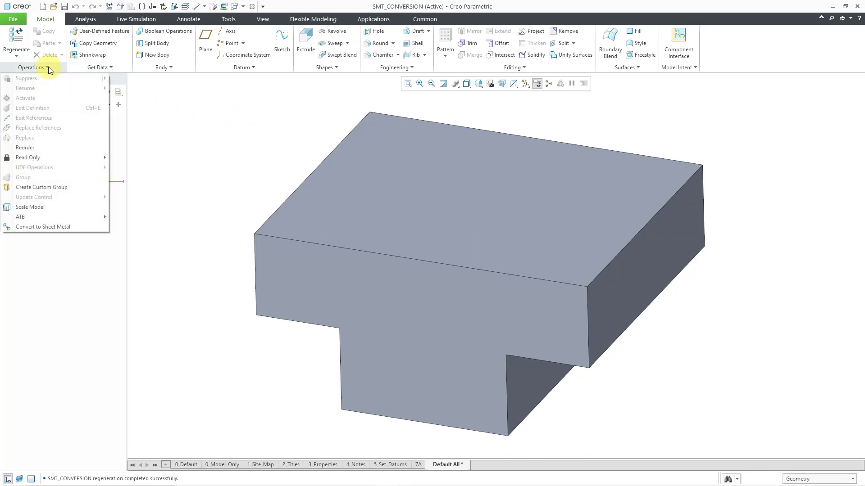
{"action": "left_click", "coordinate": [78, 228]}
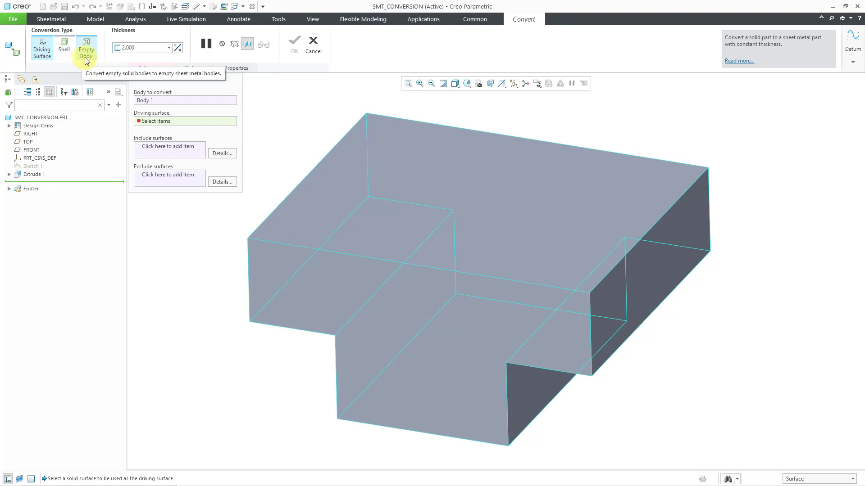
{"action": "left_click", "coordinate": [67, 56]}
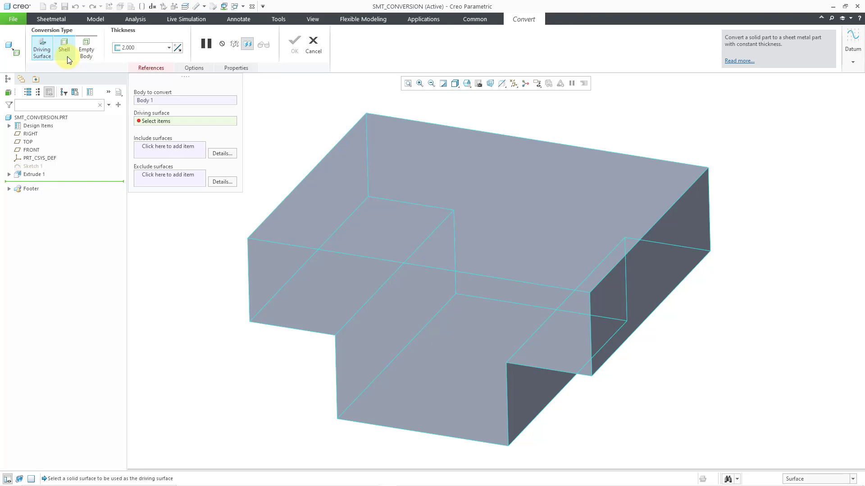
{"action": "left_click", "coordinate": [487, 198]}
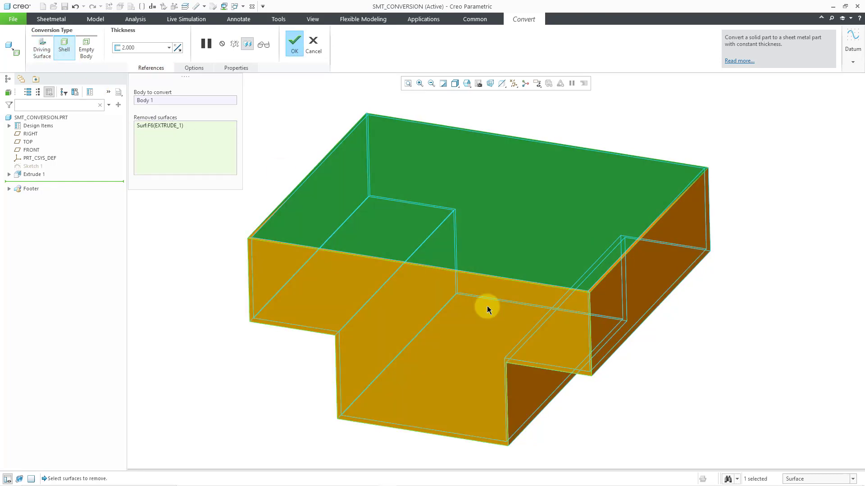
{"action": "left_click", "coordinate": [466, 336], "text": "ctrl"}
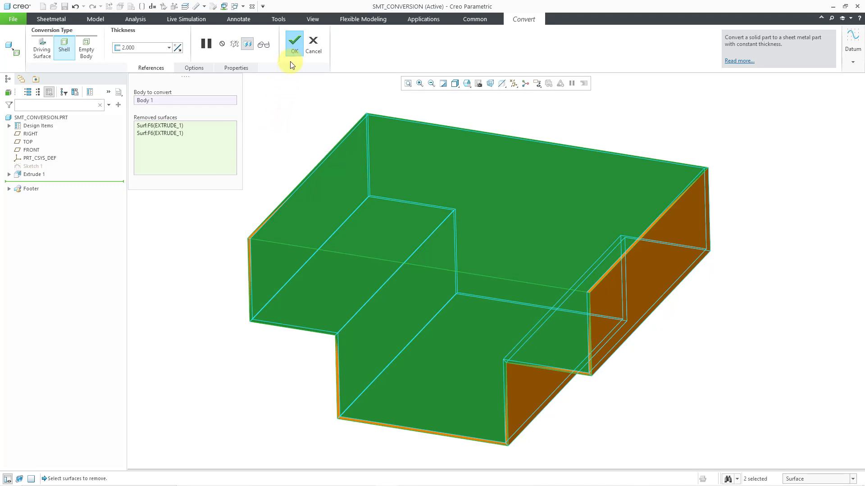
{"action": "left_click", "coordinate": [293, 45]}
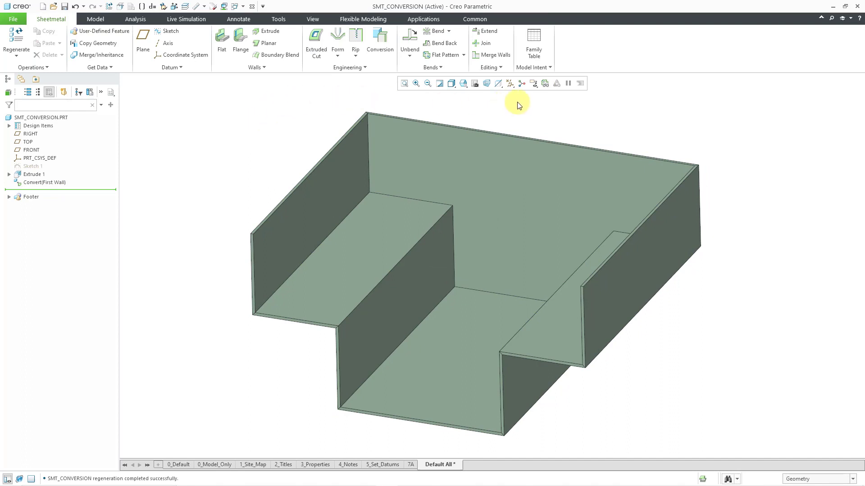
{"action": "left_click", "coordinate": [545, 86]}
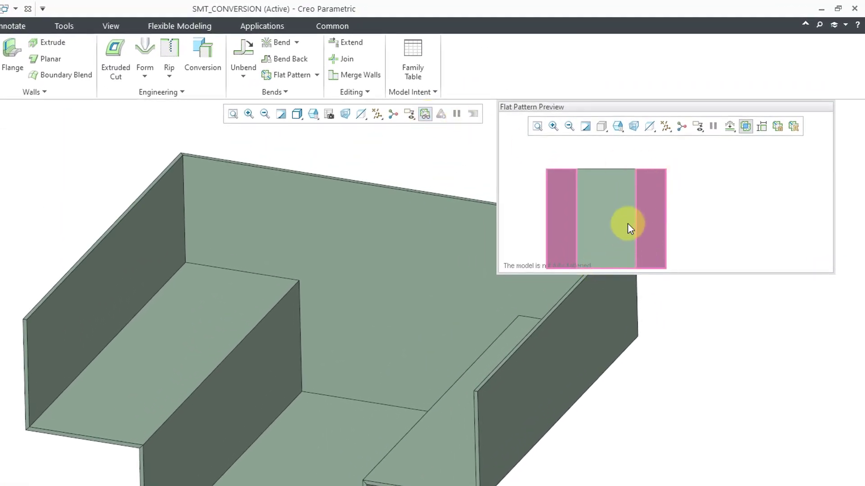
{"action": "middle_click_drag", "start_coordinate": [625, 225], "coordinate": [655, 204], "text": "shift"}
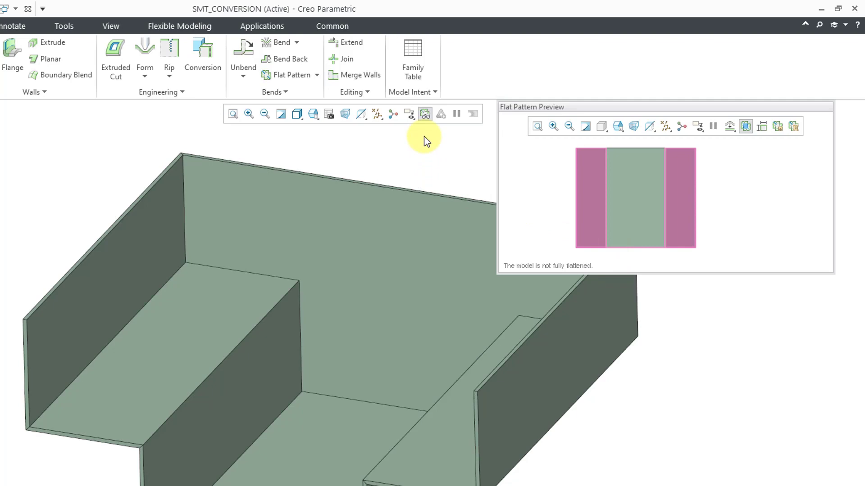
{"action": "left_click", "coordinate": [425, 115]}
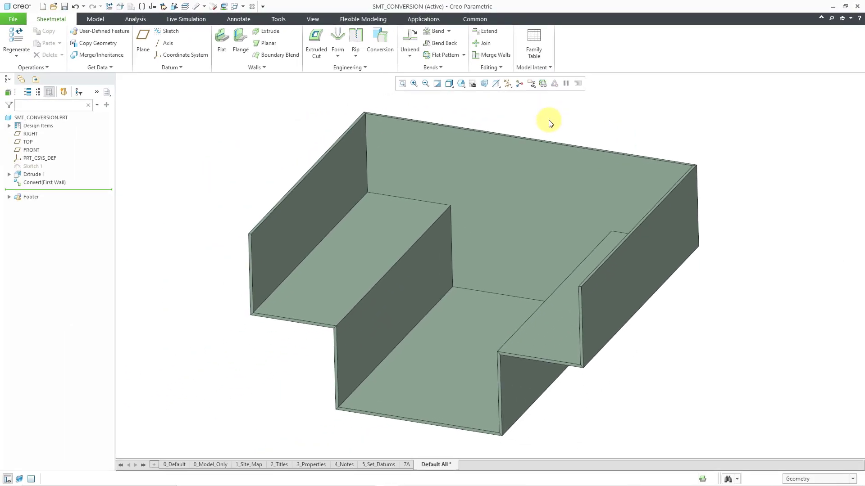
- Open a Conversion feature, cancel it, check the Rip types list, then restart Conversion
{"action": "left_click", "coordinate": [380, 53]}
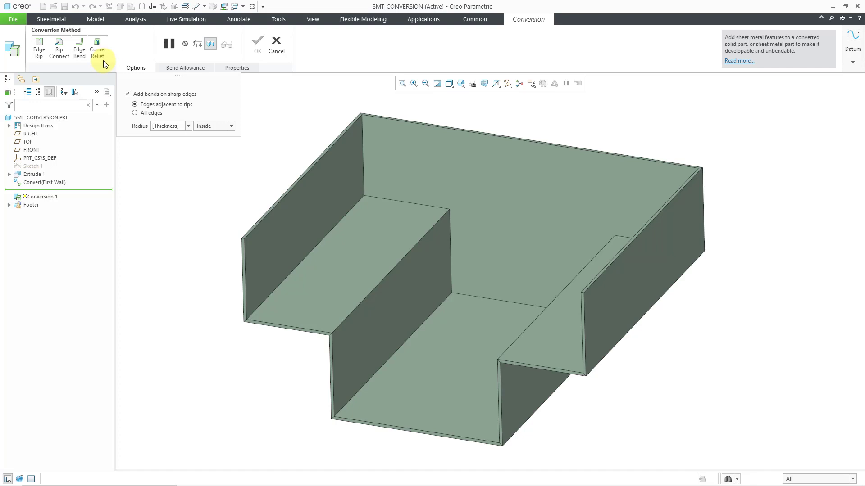
{"action": "left_click", "coordinate": [275, 47]}
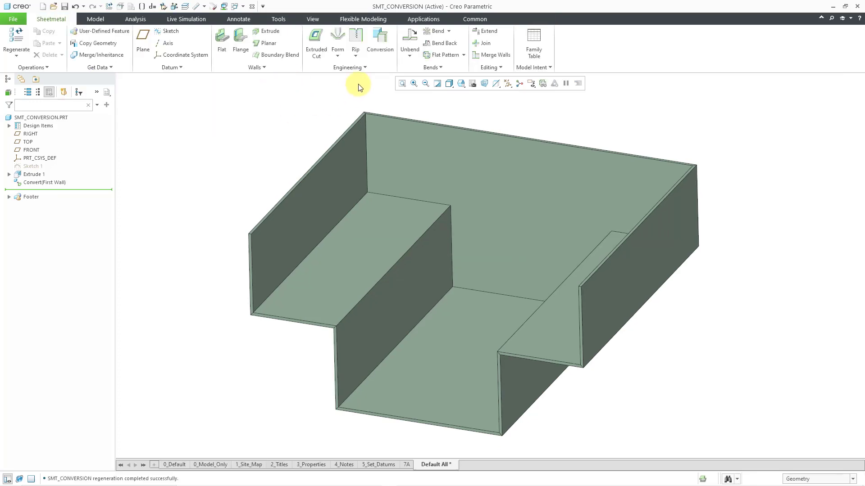
{"action": "left_click", "coordinate": [355, 57]}
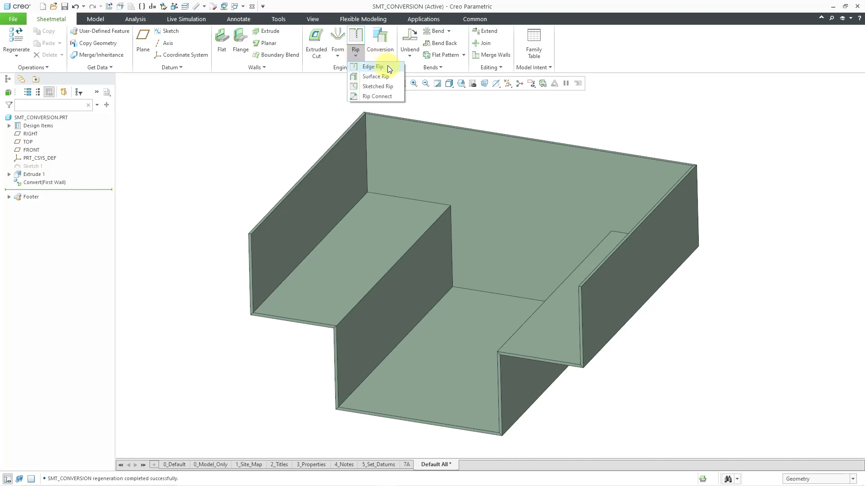
{"action": "left_click", "coordinate": [440, 103]}
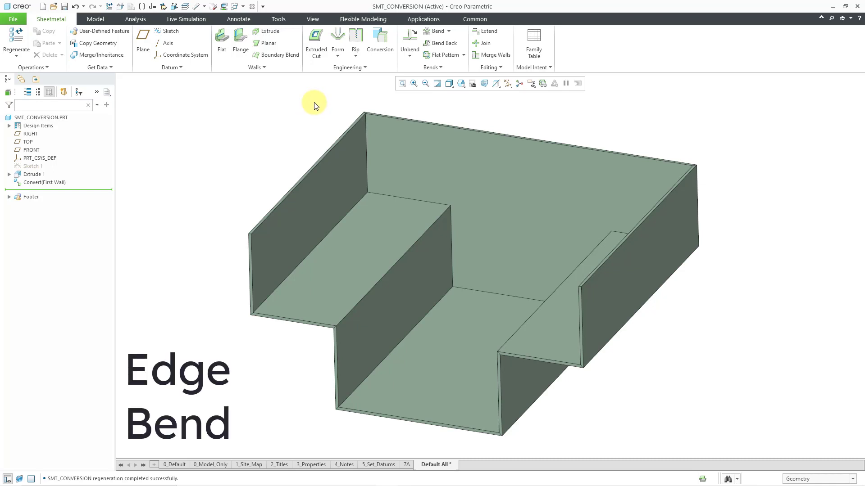
{"action": "left_click", "coordinate": [384, 46]}
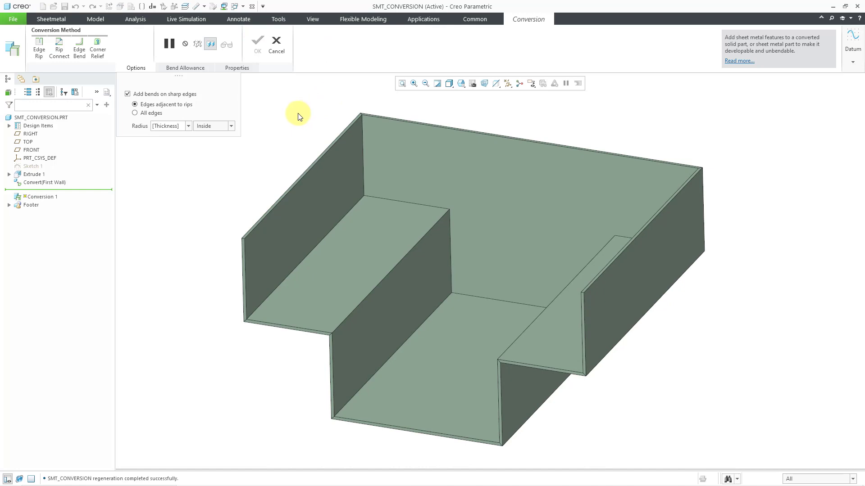
- Add edge bends on six wall and step edges with a 2.0 * Thickness radius
{"action": "left_click", "coordinate": [82, 58]}
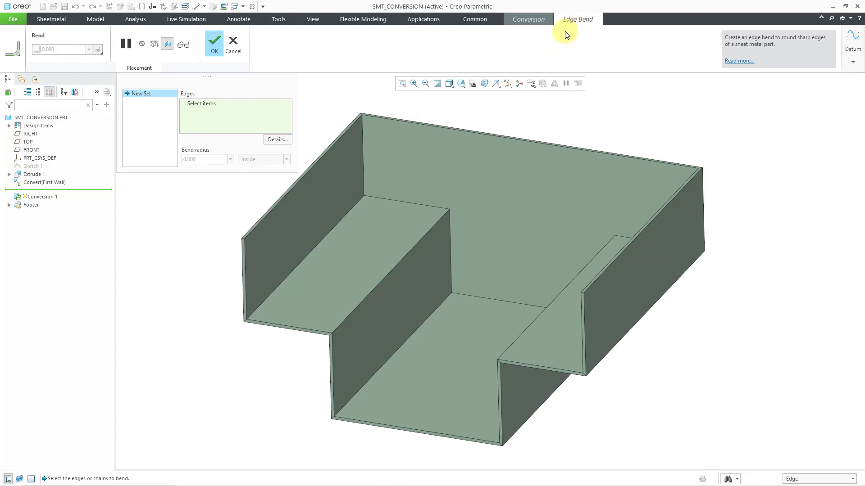
{"action": "left_click", "coordinate": [332, 230]}
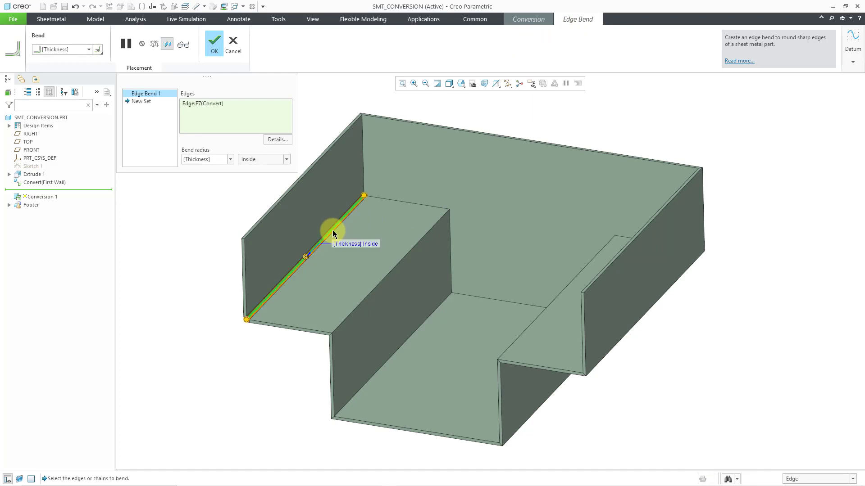
{"action": "left_click", "coordinate": [392, 271], "text": "ctrl"}
{"action": "left_click", "coordinate": [420, 324], "text": "ctrl"}
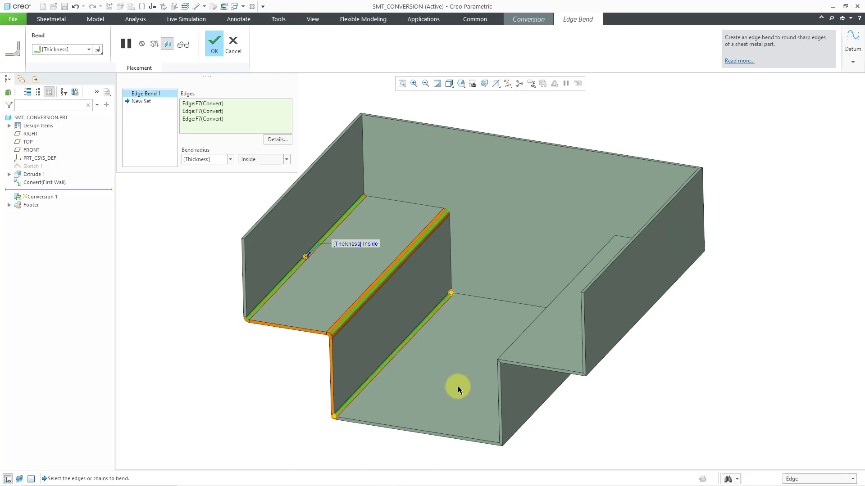
{"action": "left_click", "coordinate": [521, 419], "text": "ctrl"}
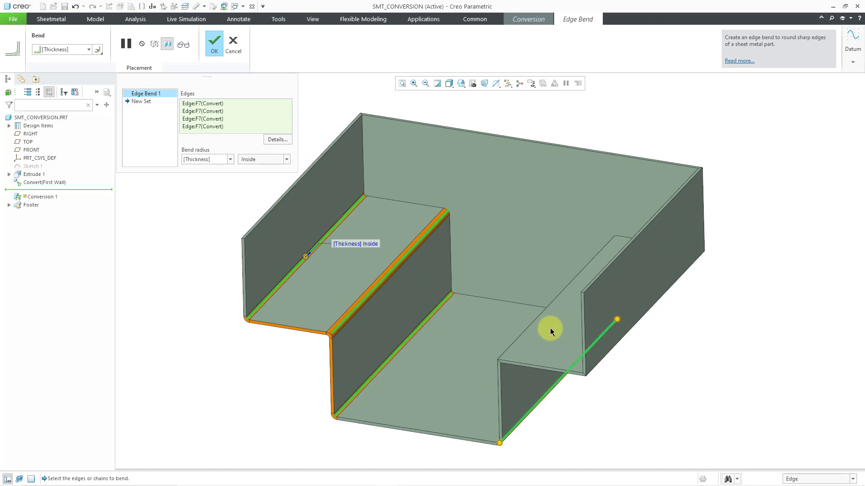
{"action": "left_click", "coordinate": [551, 304], "text": "ctrl"}
{"action": "left_click", "coordinate": [635, 314], "text": "ctrl"}
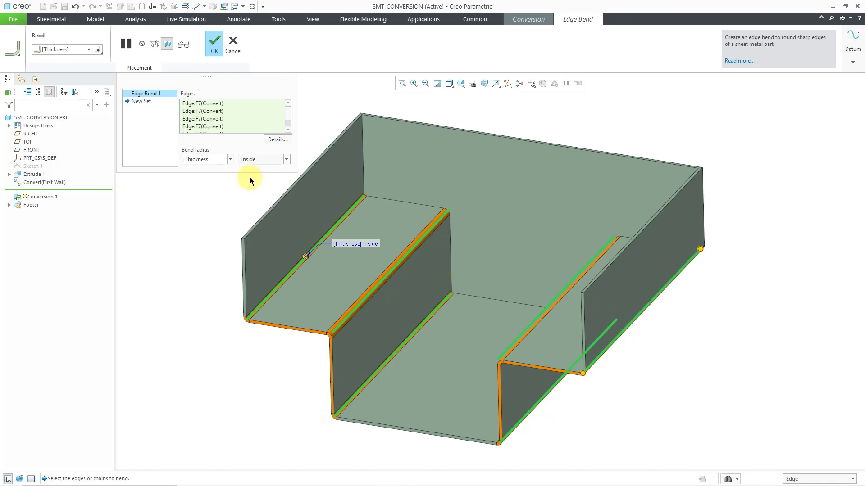
{"action": "left_click", "coordinate": [231, 160]}
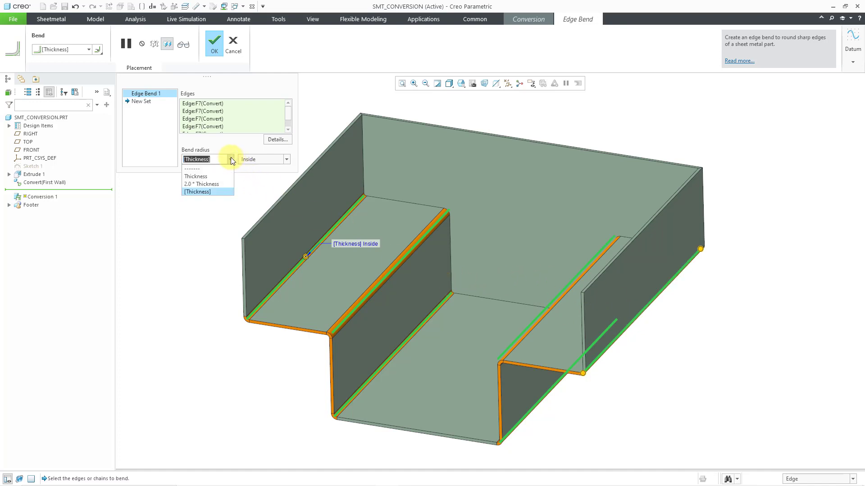
{"action": "left_click", "coordinate": [218, 184]}
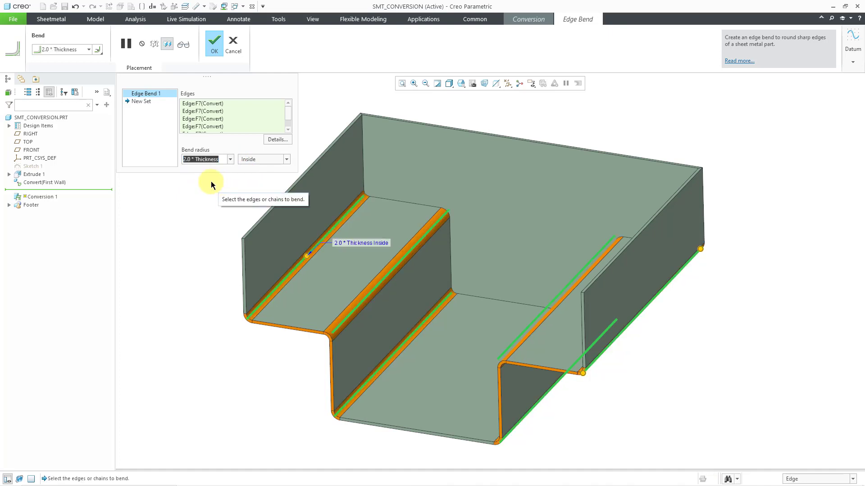
{"action": "left_click", "coordinate": [216, 49]}
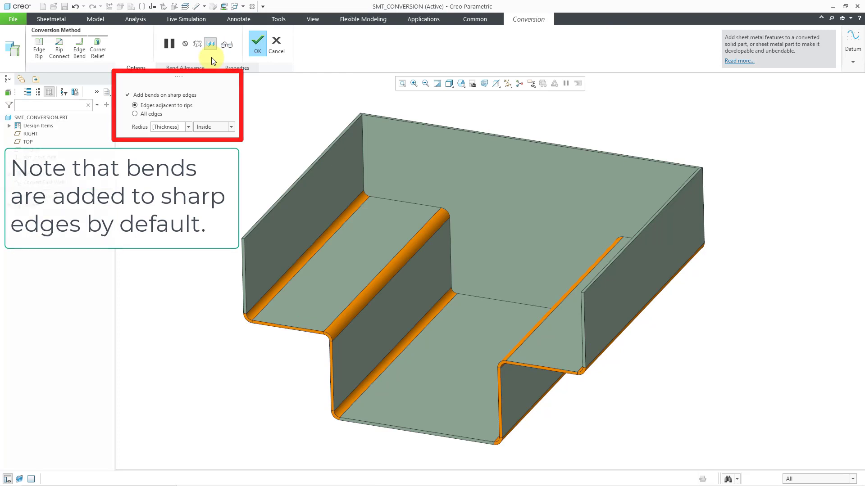
- Add an Edge Rip along the back-wall corner, step edges and right-side corner edges
{"action": "left_click", "coordinate": [33, 50]}
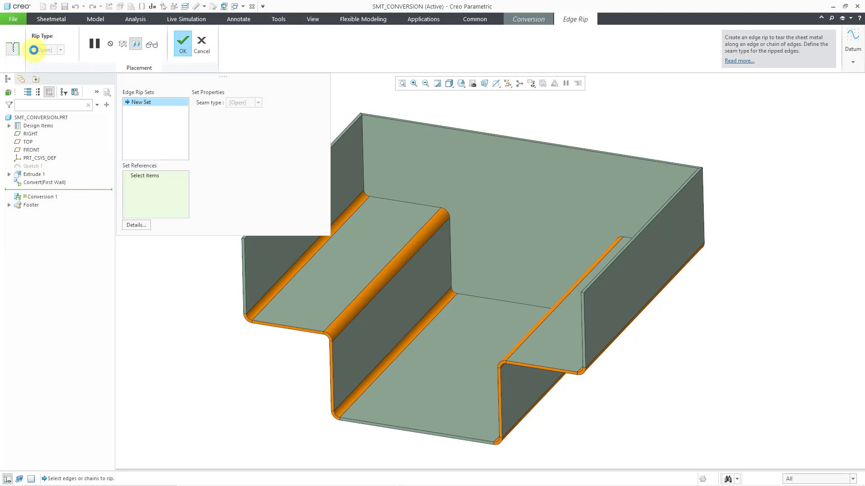
{"action": "left_click", "coordinate": [363, 154]}
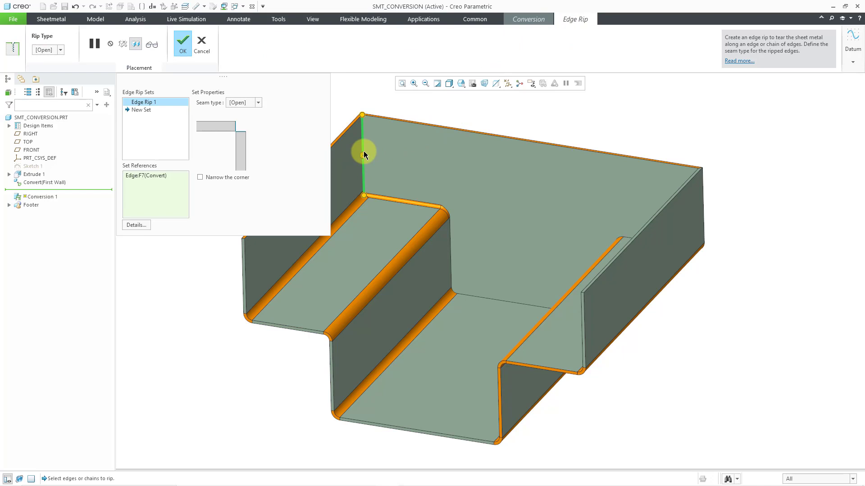
{"action": "left_click", "coordinate": [410, 201], "text": "ctrl"}
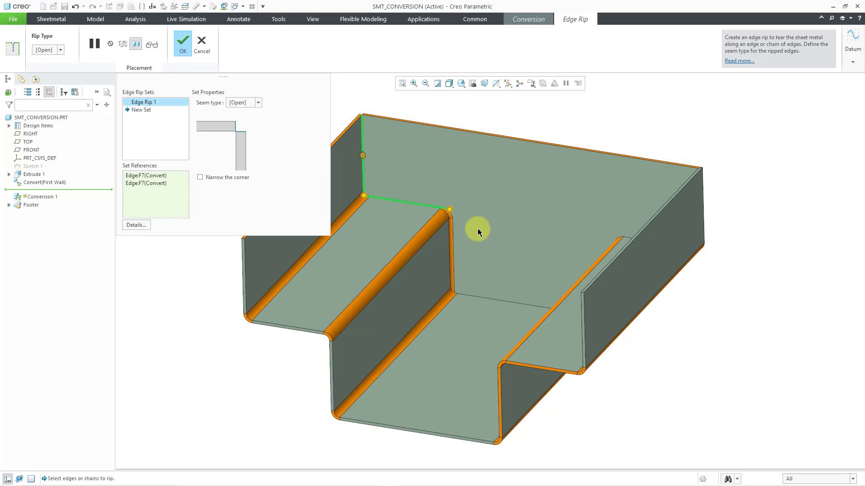
{"action": "left_click", "coordinate": [450, 245], "text": "ctrl"}
{"action": "mouse_move", "coordinate": [476, 254]}
{"action": "middle_mouse_down"}
{"action": "mouse_move", "coordinate": [496, 262]}
{"action": "mouse_move", "coordinate": [506, 243]}
{"action": "mouse_move", "coordinate": [530, 247]}
{"action": "mouse_move", "coordinate": [532, 262]}
{"action": "middle_mouse_up"}
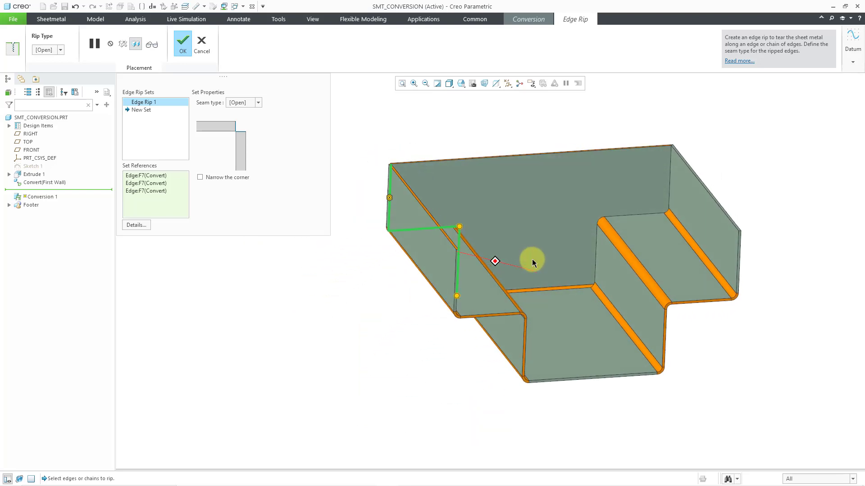
{"action": "left_click", "coordinate": [597, 264], "text": "ctrl"}
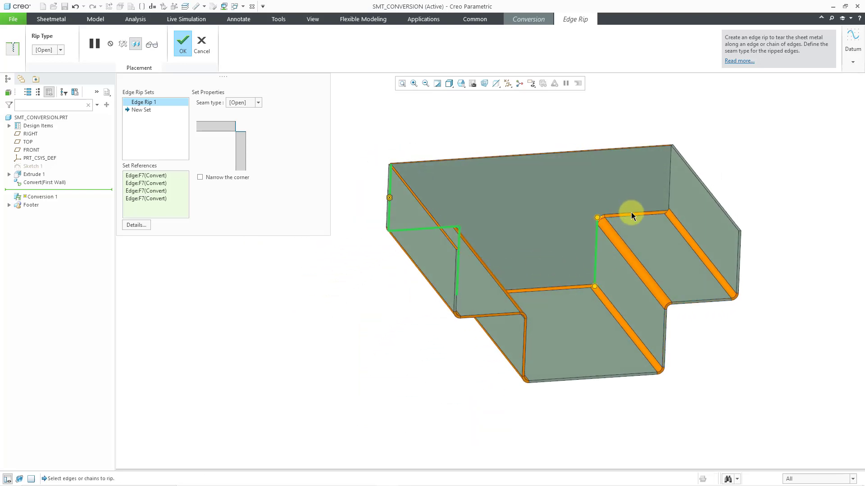
{"action": "left_click", "coordinate": [631, 214], "text": "ctrl"}
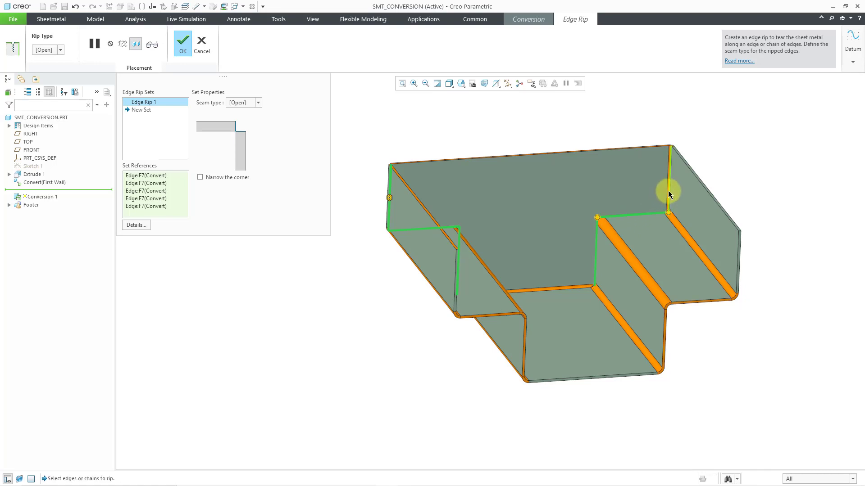
{"action": "left_click", "coordinate": [668, 191], "text": "ctrl"}
{"action": "middle_click_drag", "start_coordinate": [633, 205], "coordinate": [530, 241]}
{"action": "scroll", "coordinate": [491, 245], "scroll_direction": "up", "scroll_amount": 3}
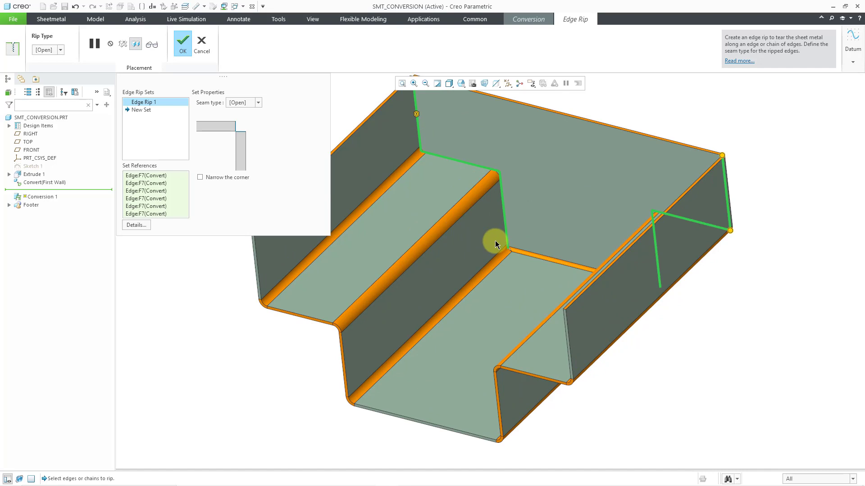
{"action": "left_click", "coordinate": [182, 47]}
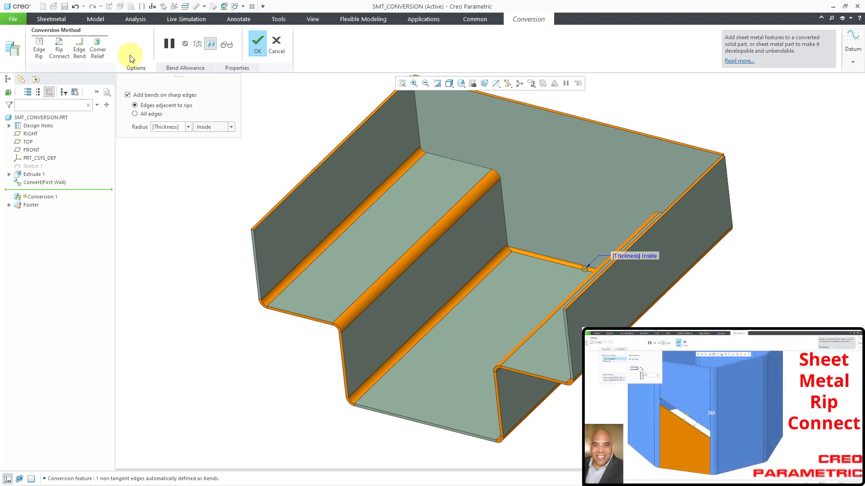
- Set the Corner Relief type to Circular with a 2.0 * Thickness size
{"action": "left_click", "coordinate": [99, 56]}
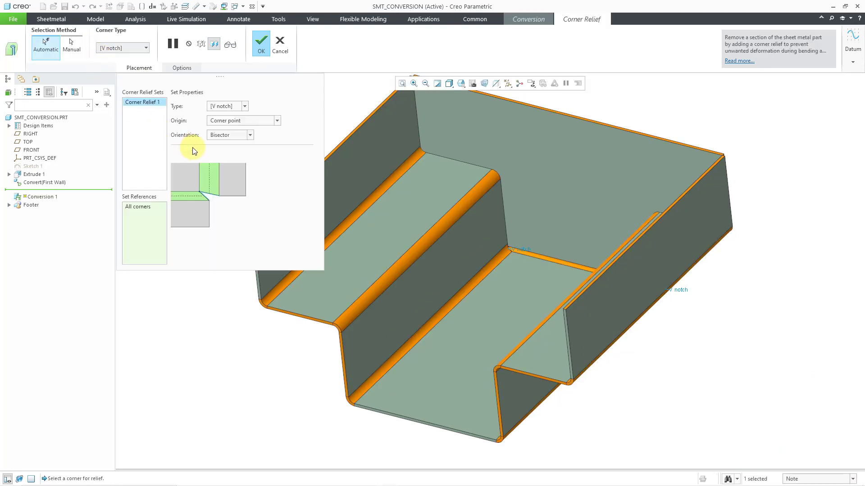
{"action": "mouse_move", "coordinate": [520, 299]}
{"action": "middle_mouse_down"}
{"action": "mouse_move", "coordinate": [520, 288]}
{"action": "mouse_move", "coordinate": [540, 282]}
{"action": "mouse_move", "coordinate": [554, 294]}
{"action": "mouse_move", "coordinate": [540, 283]}
{"action": "mouse_move", "coordinate": [533, 289]}
{"action": "middle_mouse_up"}
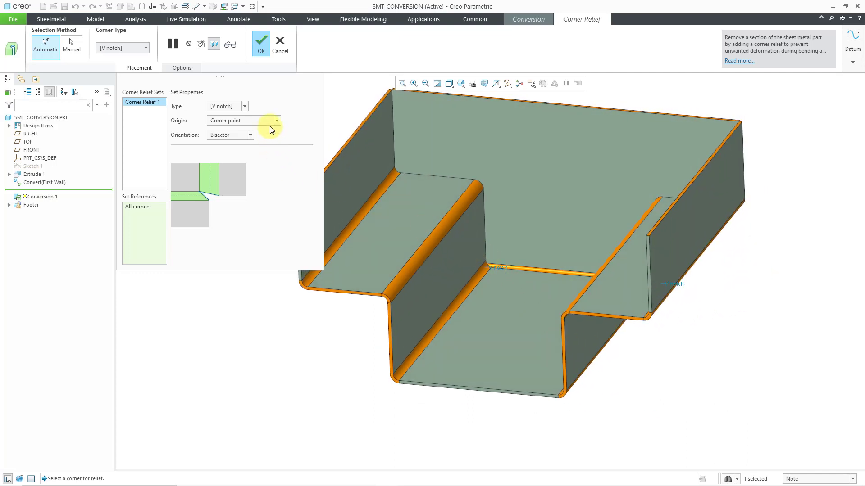
{"action": "left_click", "coordinate": [244, 106]}
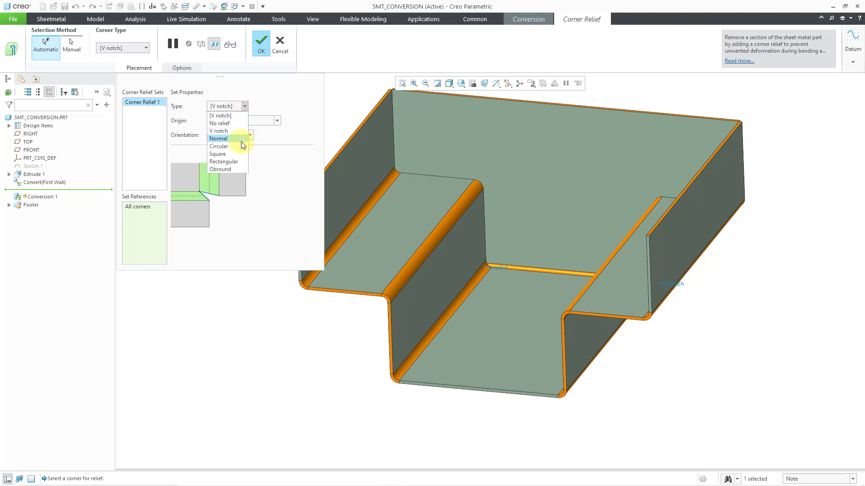
{"action": "left_click", "coordinate": [220, 147]}
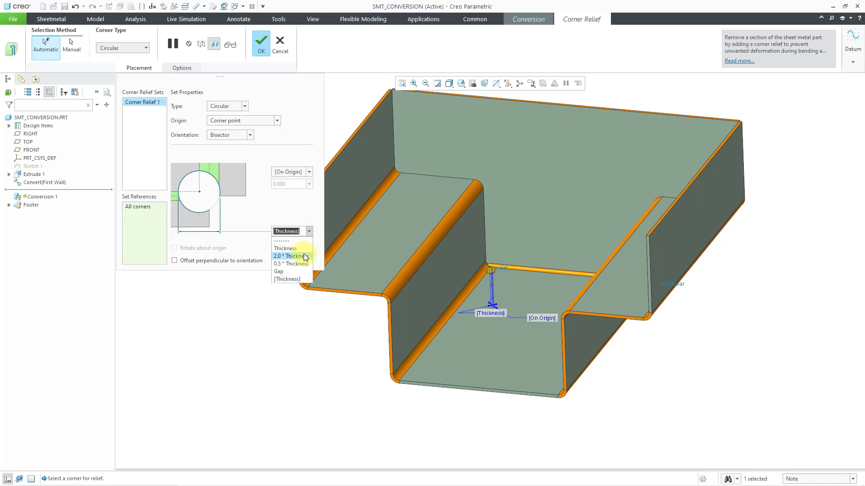
{"action": "left_click", "coordinate": [303, 253]}
{"action": "scroll", "coordinate": [496, 256], "scroll_direction": "up", "scroll_amount": 5}
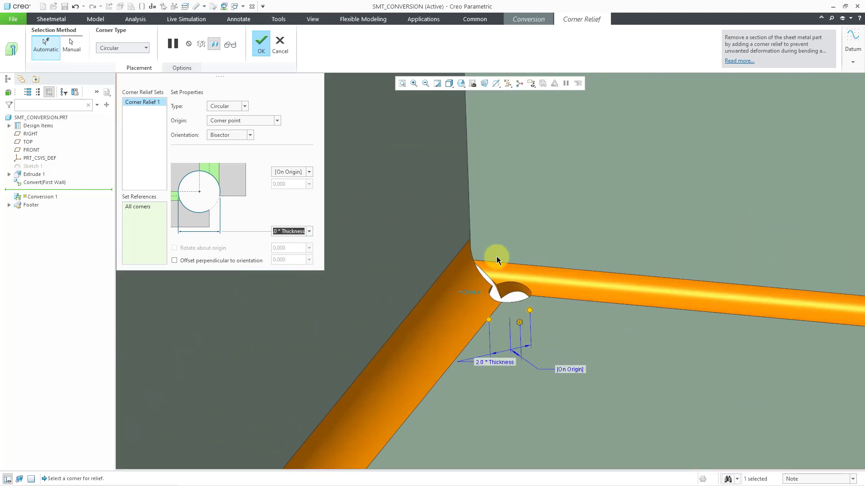
{"action": "scroll", "coordinate": [504, 268], "scroll_direction": "down", "scroll_amount": 5}
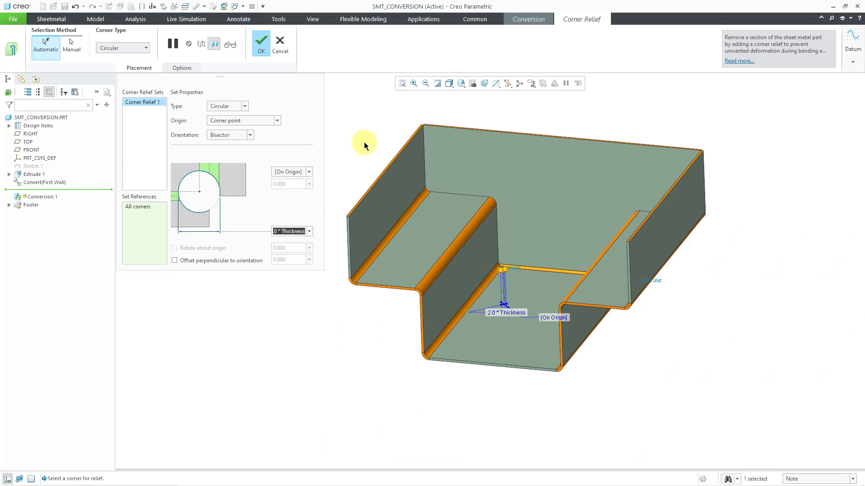
- Confirm the corner reliefs, recheck the Edge Rip, and complete Conversion 1
{"action": "left_click", "coordinate": [259, 47]}
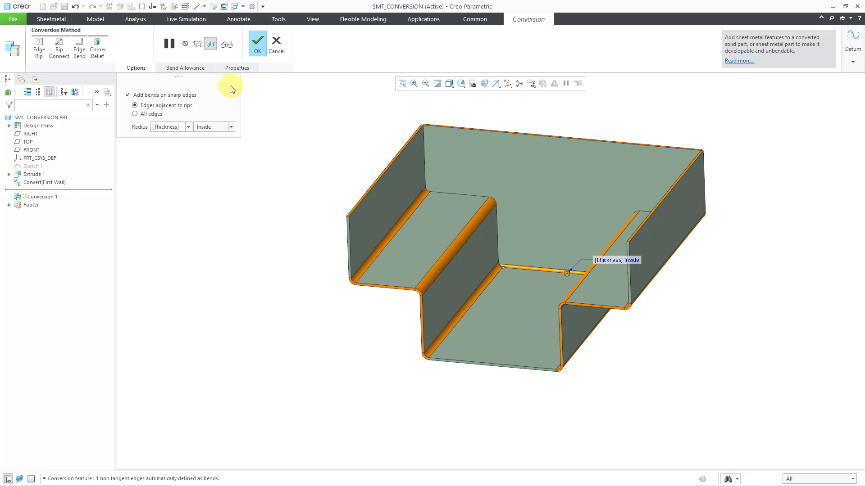
{"action": "left_click", "coordinate": [38, 53]}
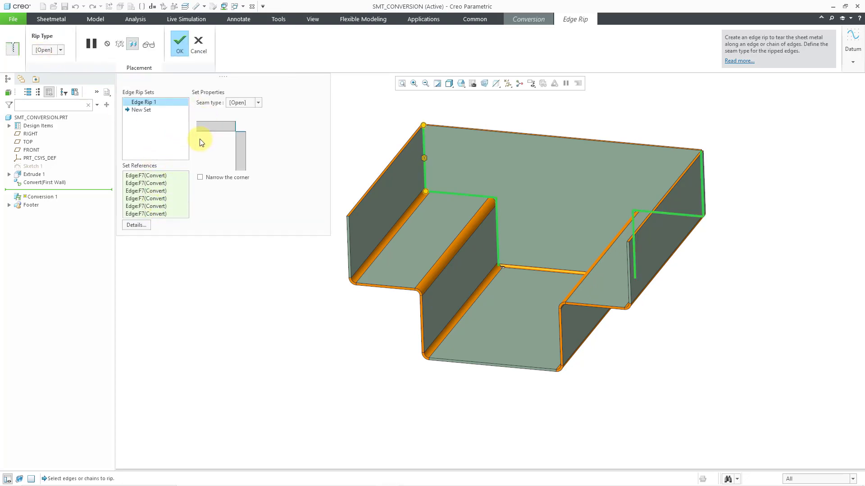
{"action": "left_click", "coordinate": [180, 47]}
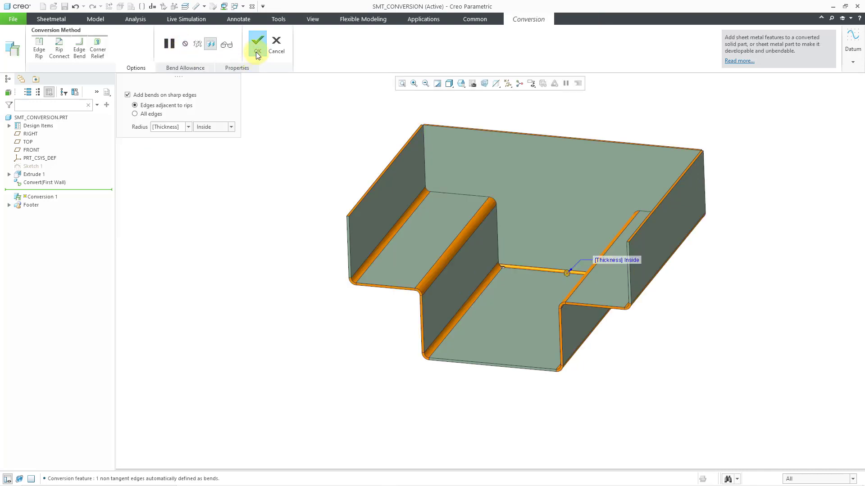
{"action": "left_click", "coordinate": [257, 49]}
- Clear the selection, zoom in on the part, and turn on Flat Pattern Preview
{"action": "left_click", "coordinate": [450, 108]}
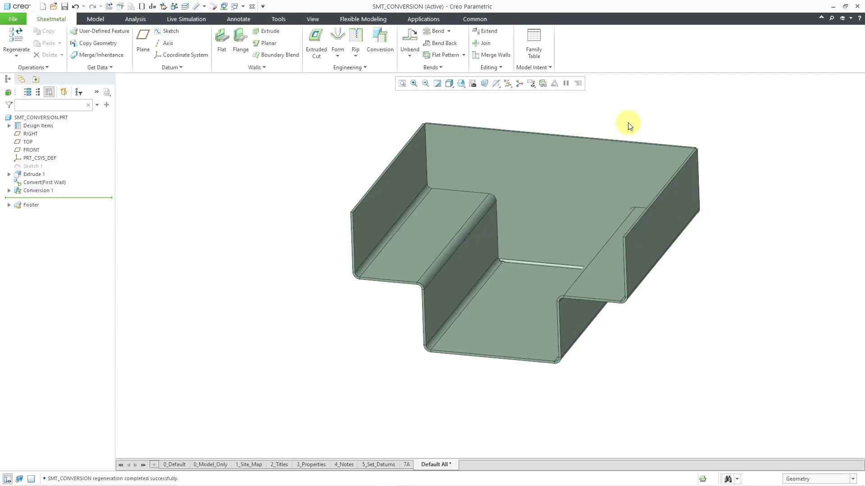
{"action": "scroll", "coordinate": [628, 126], "scroll_direction": "down", "scroll_amount": 2}
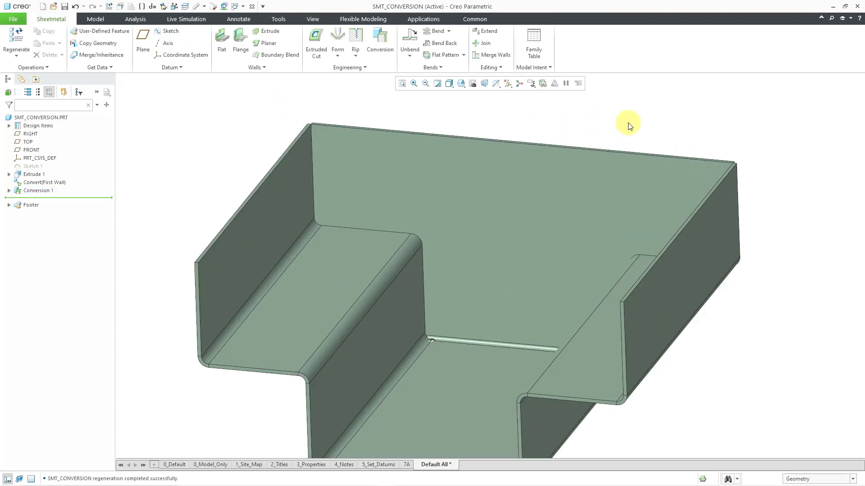
{"action": "left_click", "coordinate": [542, 83]}
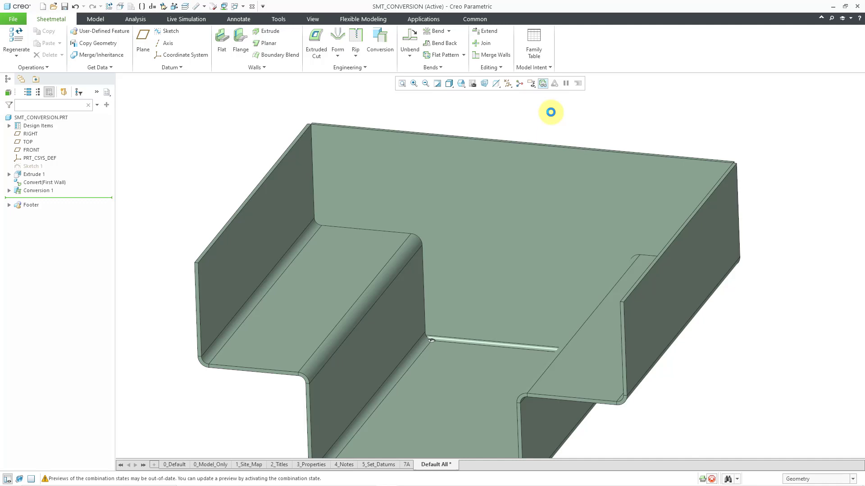